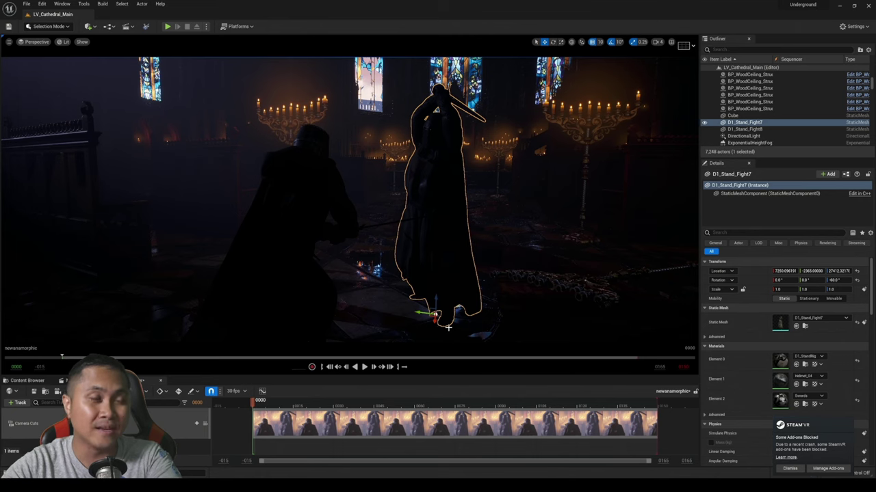
Step: Create a cine camera in the newanamorphic sequence and compose both knights against the candelabras and stained-glass windows
right_click_drag(584, 283, 533, 299)
key("Escape")
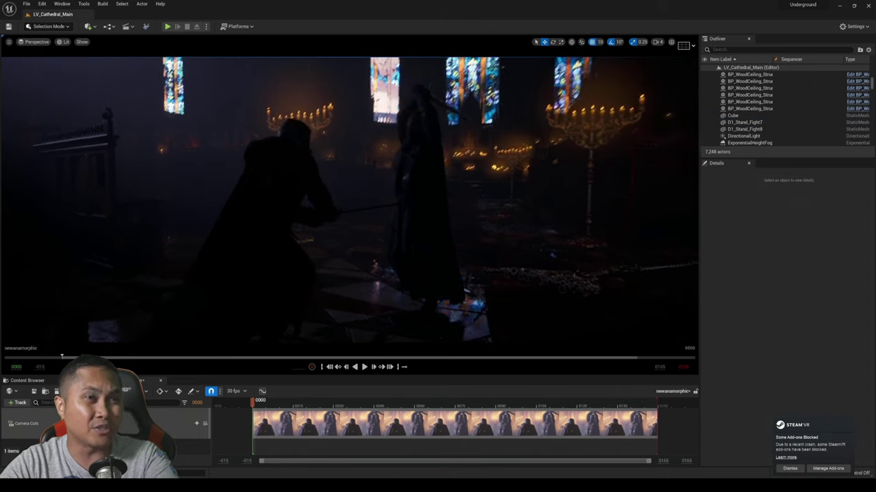
right_click_drag(472, 289, 472, 289)
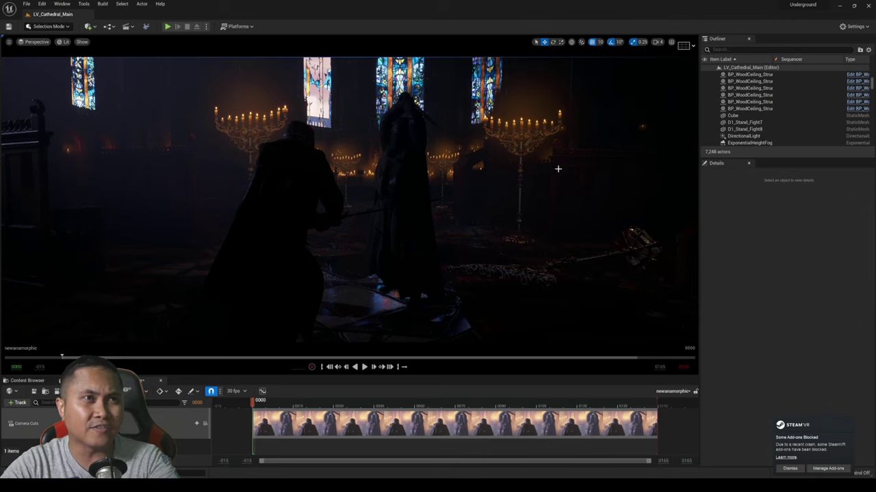
key("e")
right_click_drag(506, 170, 491, 168)
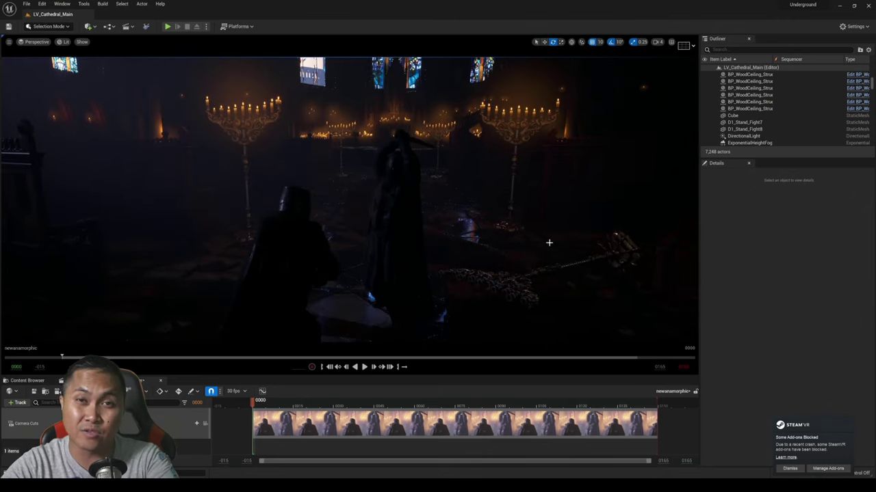
right_click_drag(531, 263, 532, 264)
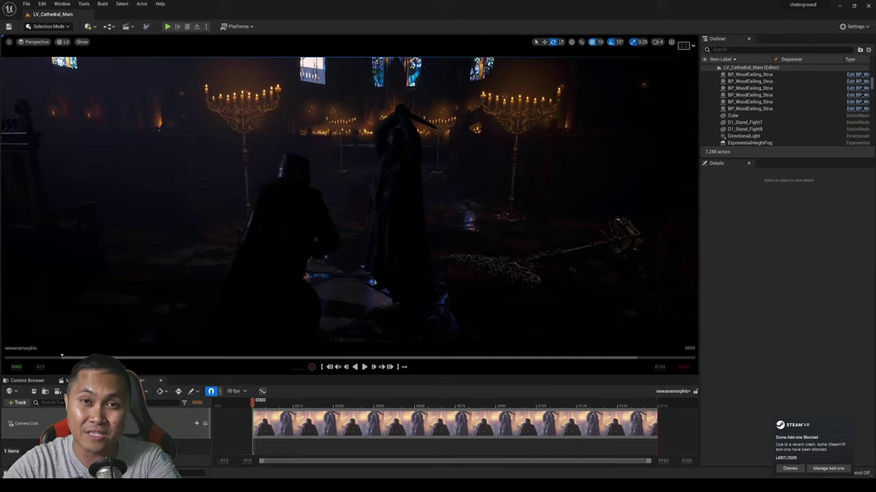
left_click(57, 392)
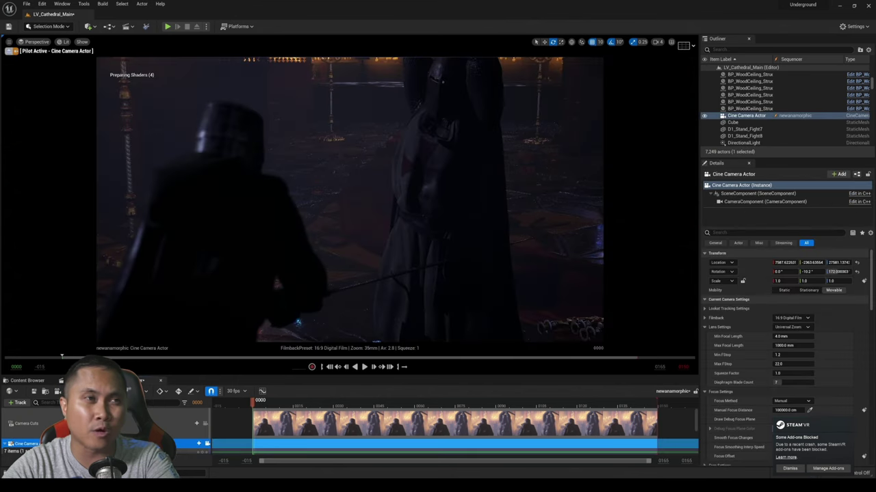
right_click_drag(464, 184, 464, 184)
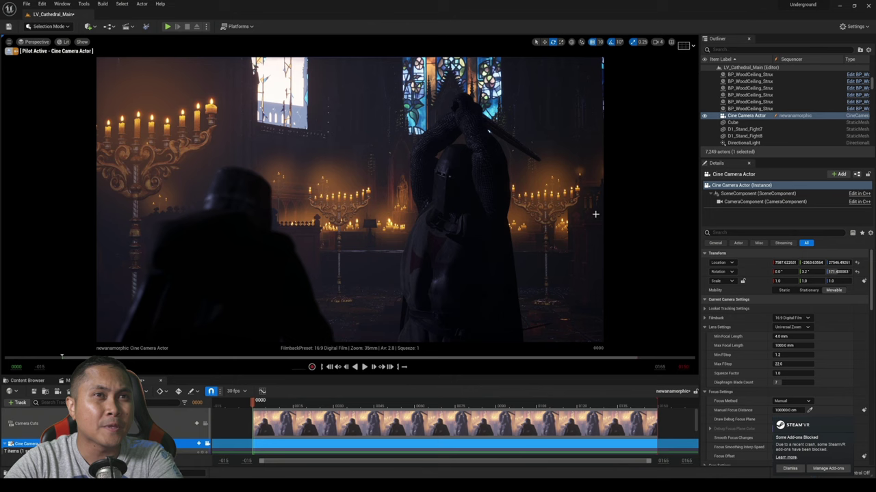
Step: Make more room for the camera's details and the sequencer tracks, and set the lens squeeze factor to 2.0
left_click_drag(697, 149, 629, 150)
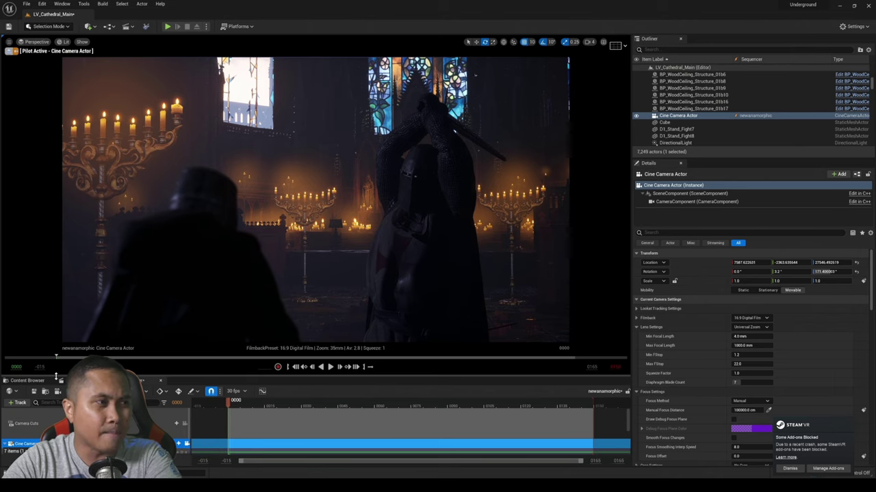
left_click_drag(59, 376, 60, 298)
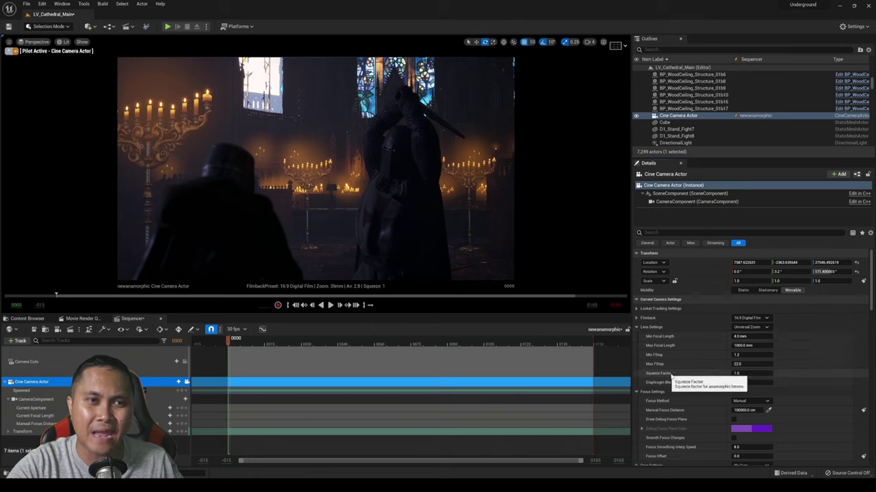
scroll(677, 376, "down", 3)
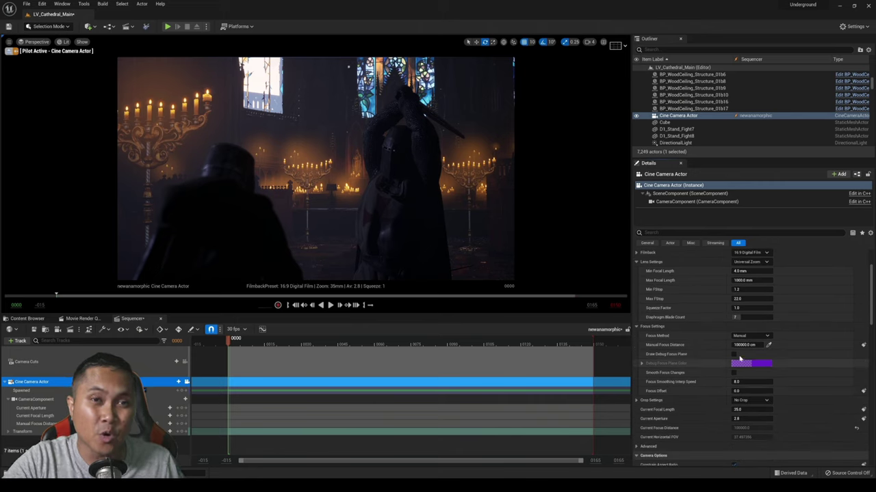
left_click(748, 308)
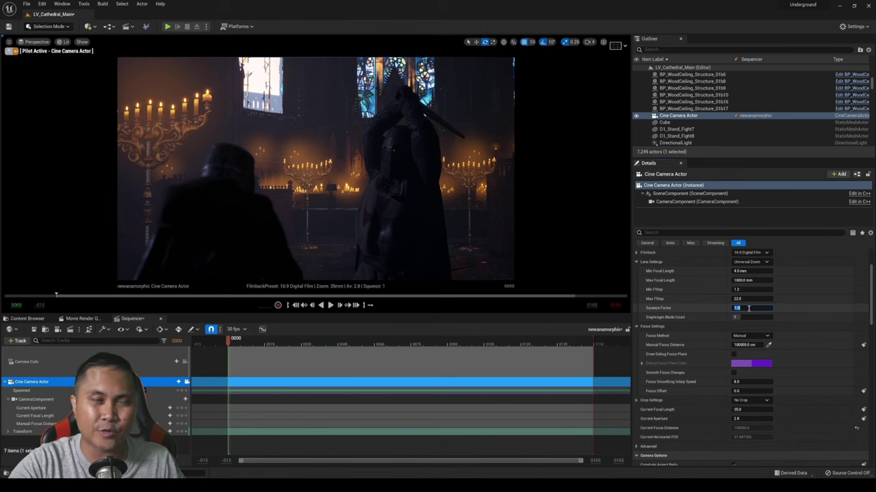
type("2")
key("Return")
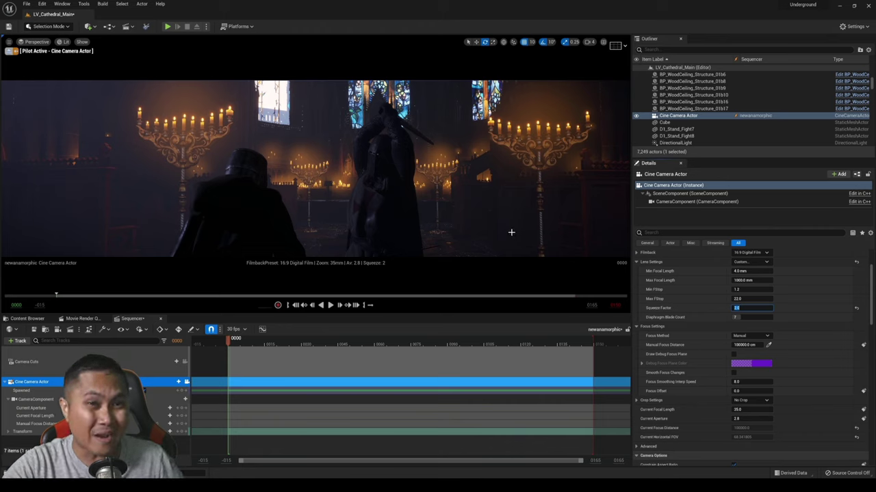
Step: Set the cine camera's crop setting to 2.39
scroll(653, 272, "up", 1)
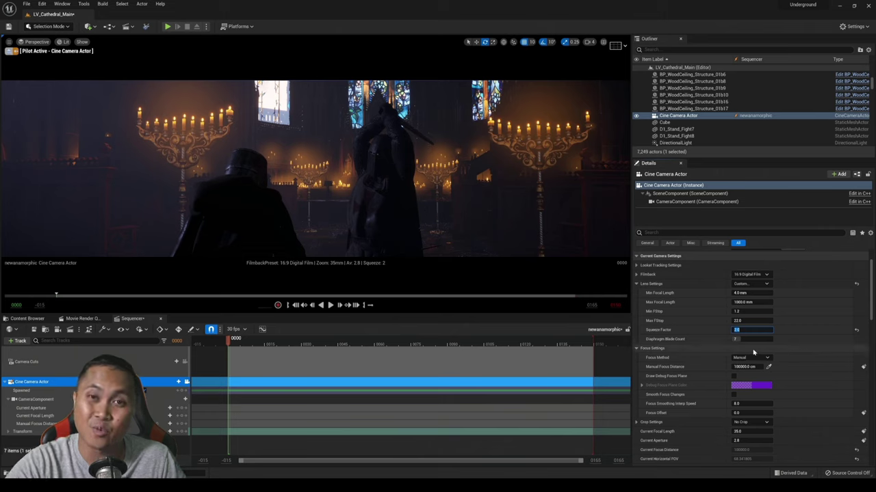
scroll(749, 359, "down", 1)
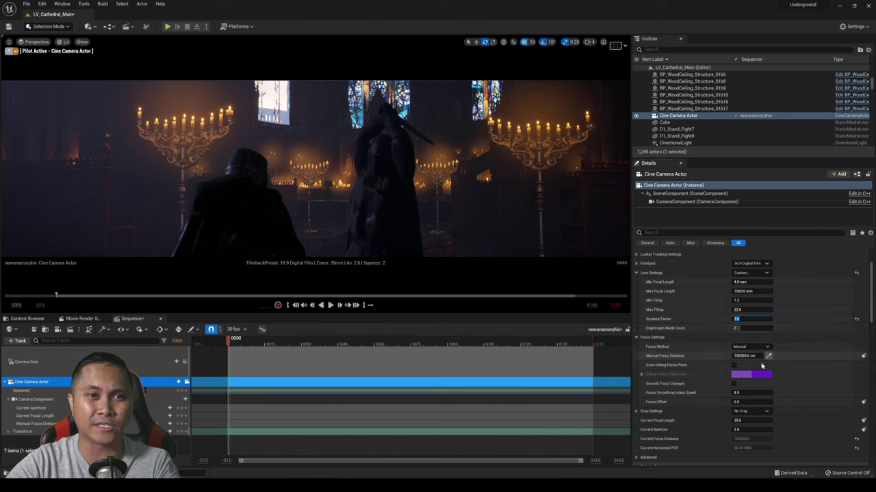
scroll(753, 410, "down", 1)
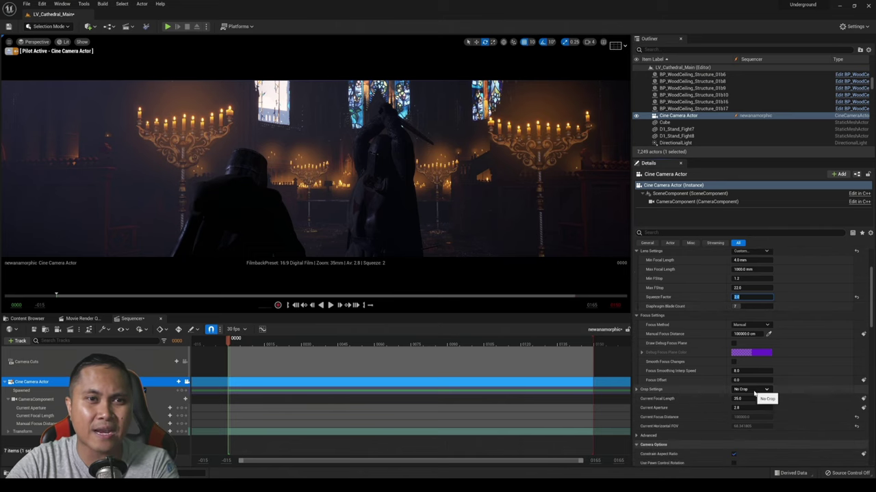
left_click(754, 391)
left_click(744, 417)
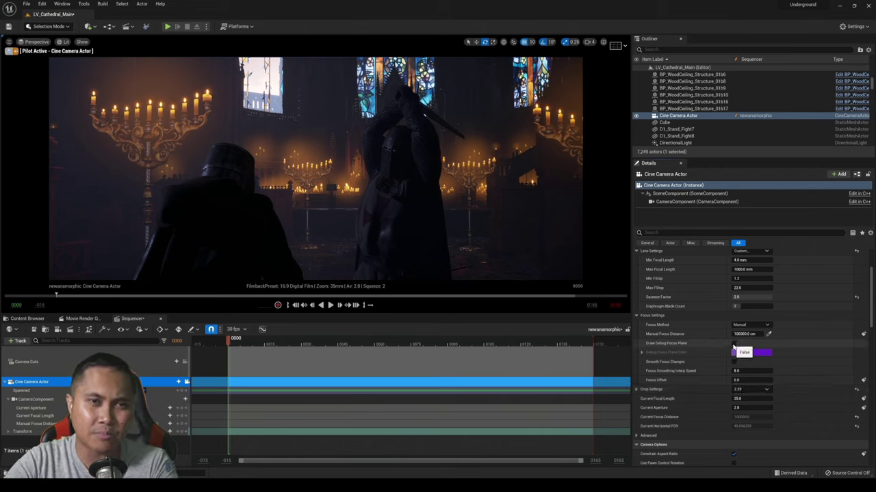
Step: Sample the manual focus distance on the crouching knight, showing the debug focus plane as a temporary guide
left_click(733, 343)
left_click(768, 334)
left_click(262, 278)
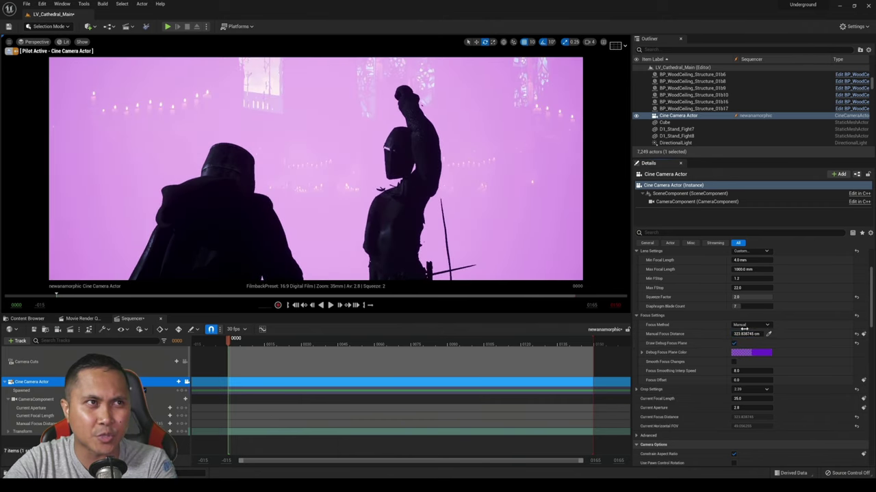
left_click(734, 343)
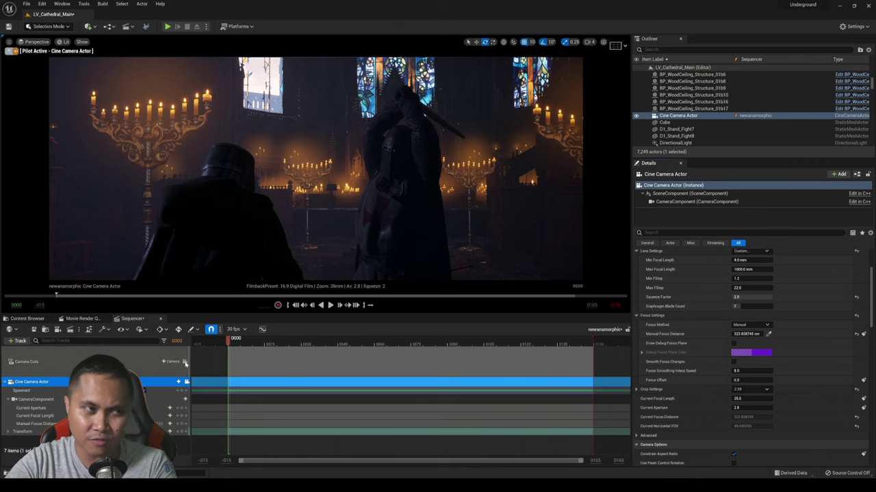
Step: Leave the camera view and bind the Cine Camera Actor to the Camera Cuts track through a new binding
left_click(184, 361)
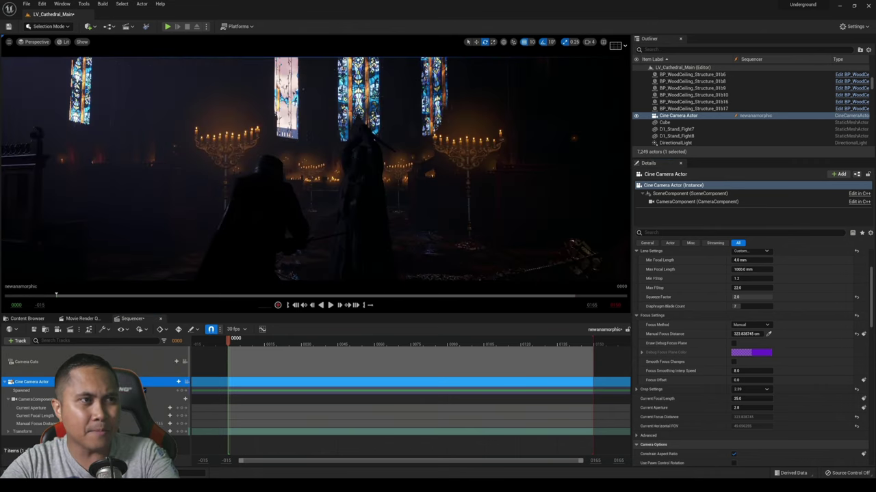
mouse_move(322, 242)
right_mouse_down()
mouse_move(295, 236)
mouse_move(335, 247)
right_mouse_up()
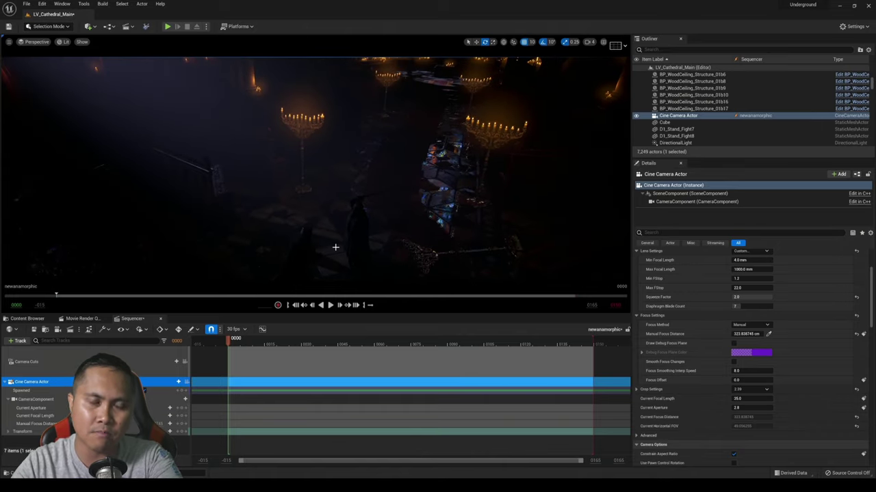
left_click(173, 361)
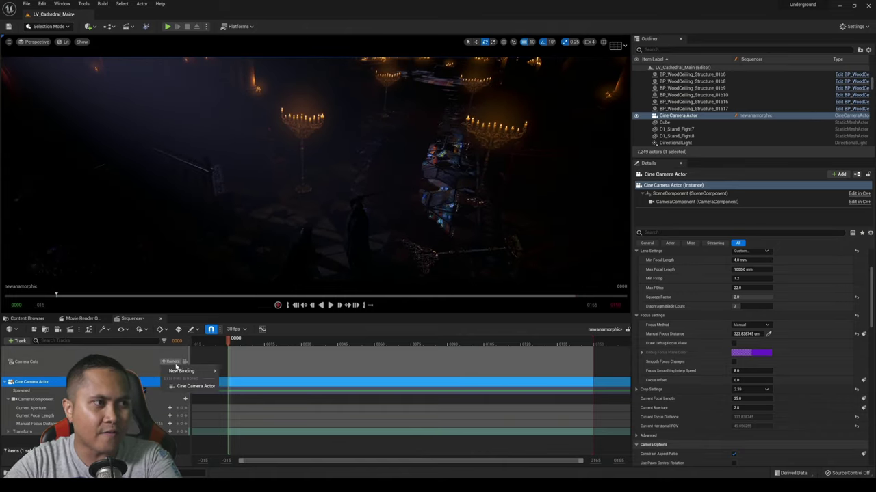
mouse_move(198, 371)
left_click(257, 399)
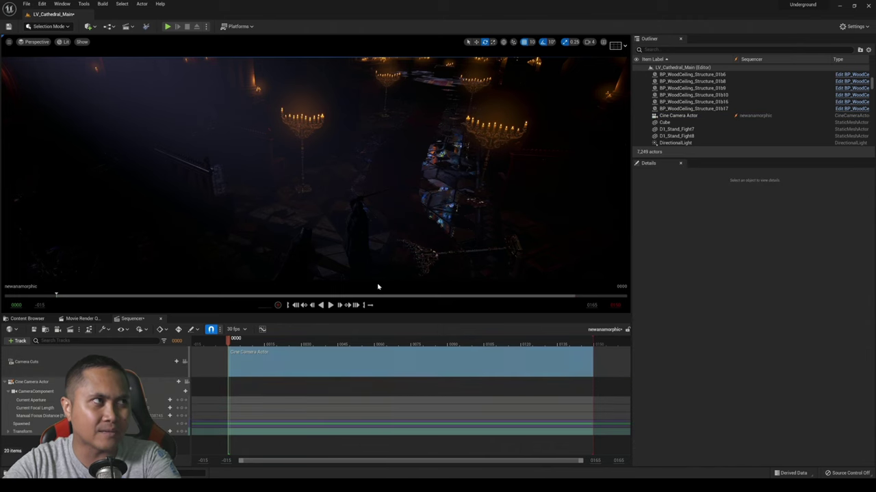
Step: Switch the viewport back to piloting the Cine Camera Actor and reframe the two knights
left_click(46, 42)
left_click(75, 149)
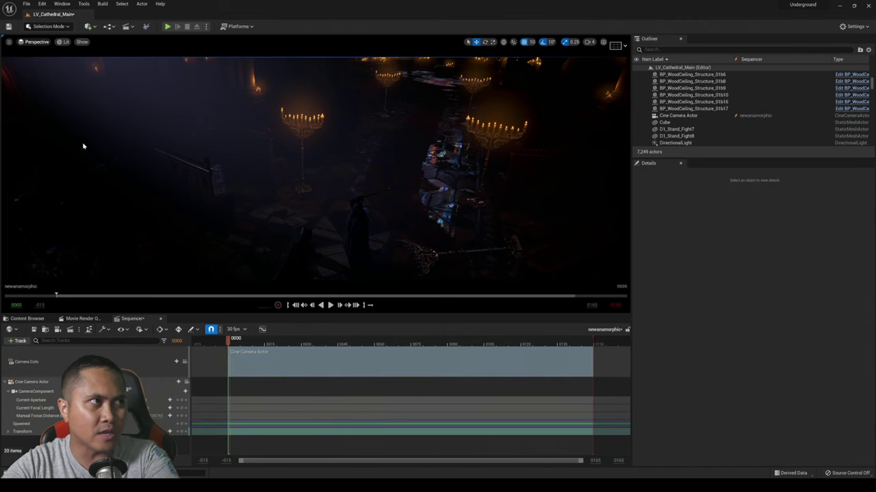
left_click(35, 41)
left_click(47, 148)
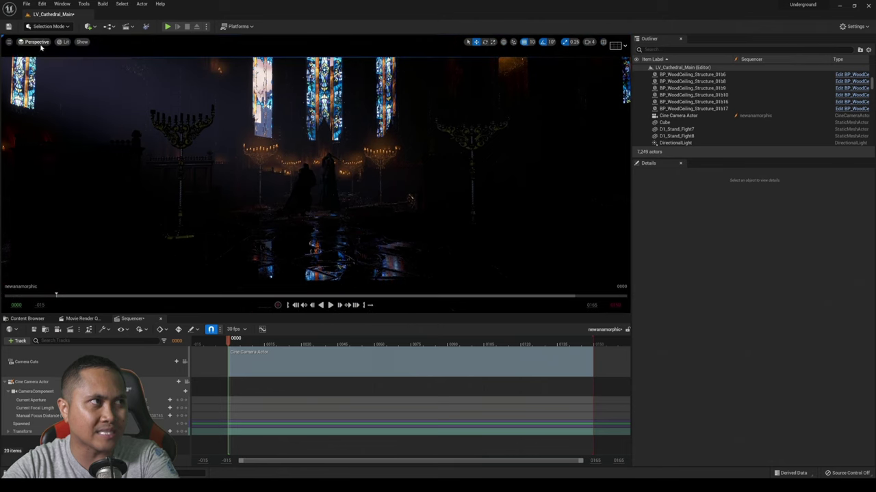
left_click(35, 42)
left_click(57, 119)
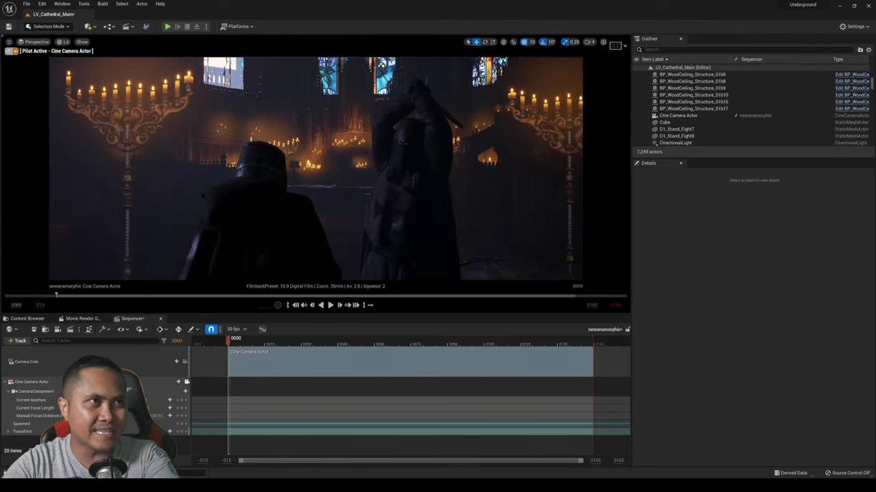
Step: Select the Cine Camera Actor in the sequence and check its focus by briefly showing the debug focus plane
left_click(540, 381)
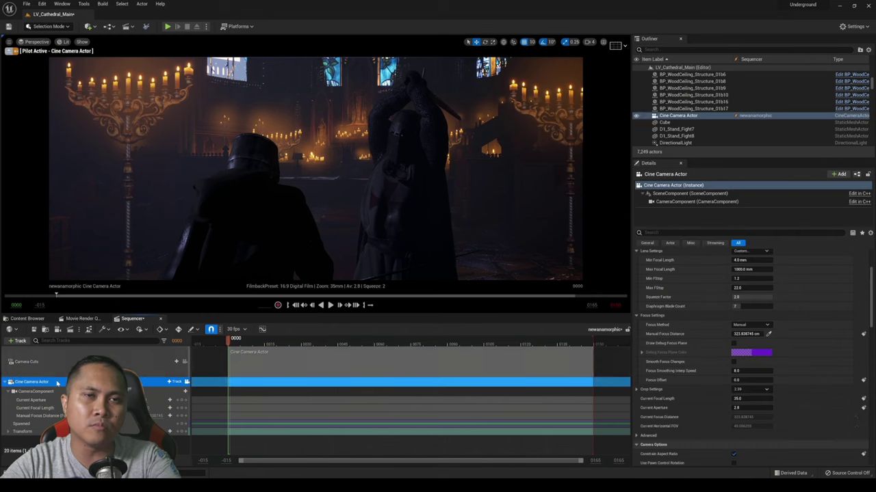
left_click(734, 343)
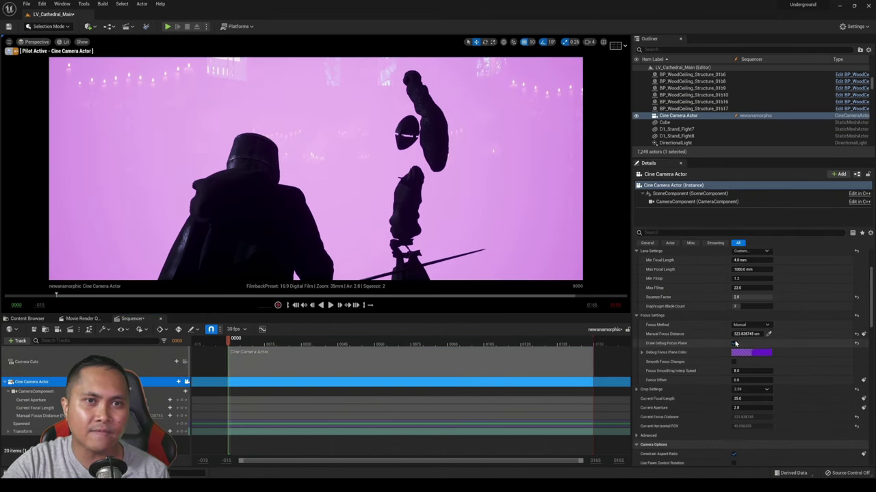
left_click(734, 343)
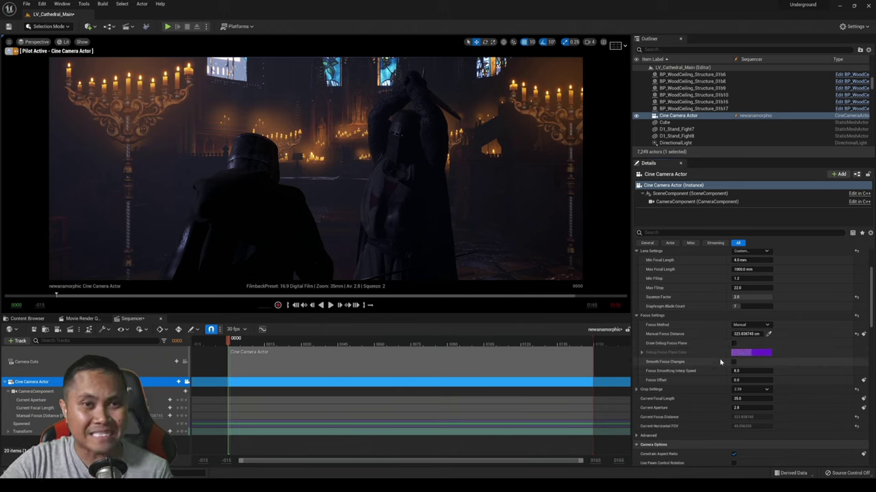
Step: Set the cine camera's current focal length to 160 mm
scroll(682, 395, "down", 1)
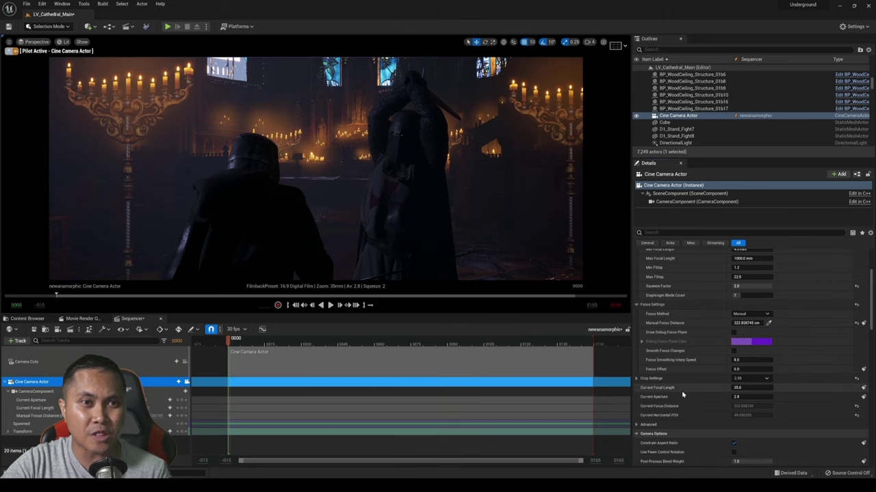
left_click(744, 387)
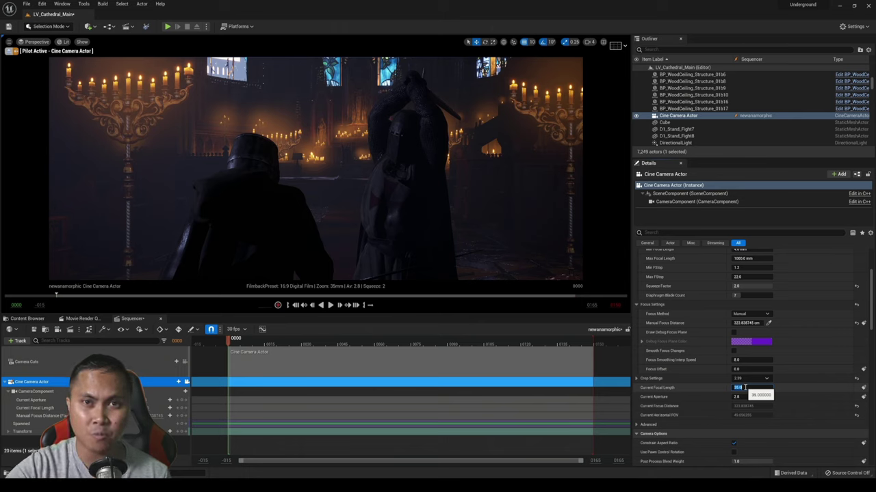
type("6")
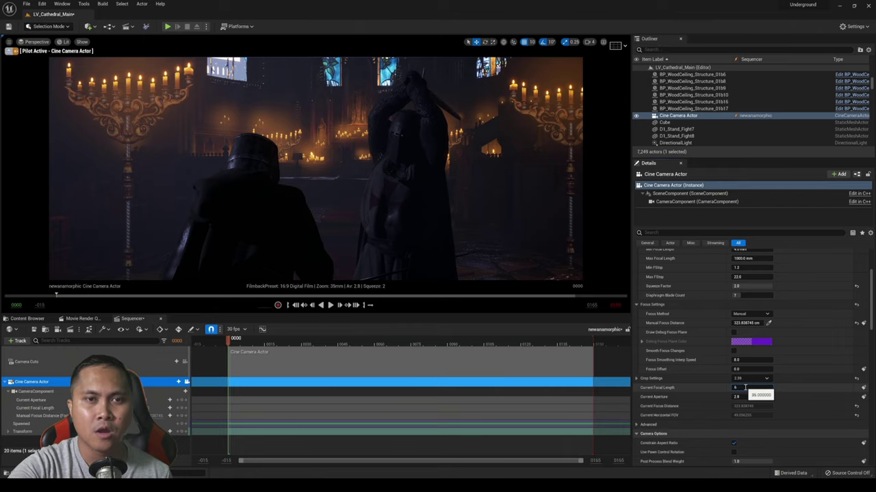
type("60")
key("Return")
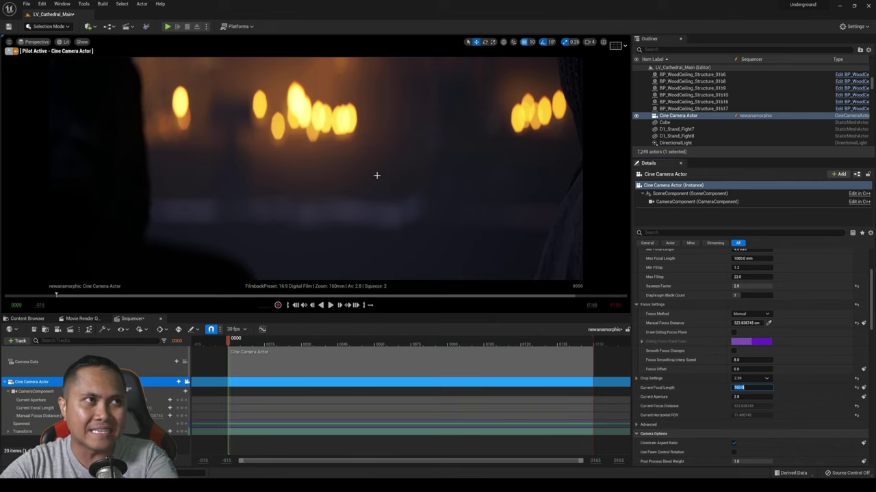
Step: Move the camera to frame both knights at the long focal length and sample the manual focus distance on the standing knight
mouse_move(393, 148)
right_mouse_down()
mouse_move(427, 150)
mouse_move(393, 148)
right_mouse_up()
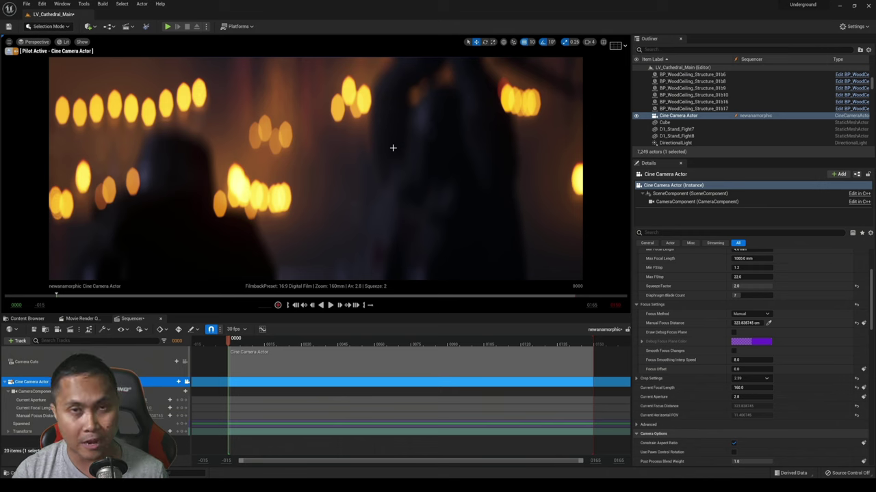
left_click(392, 148)
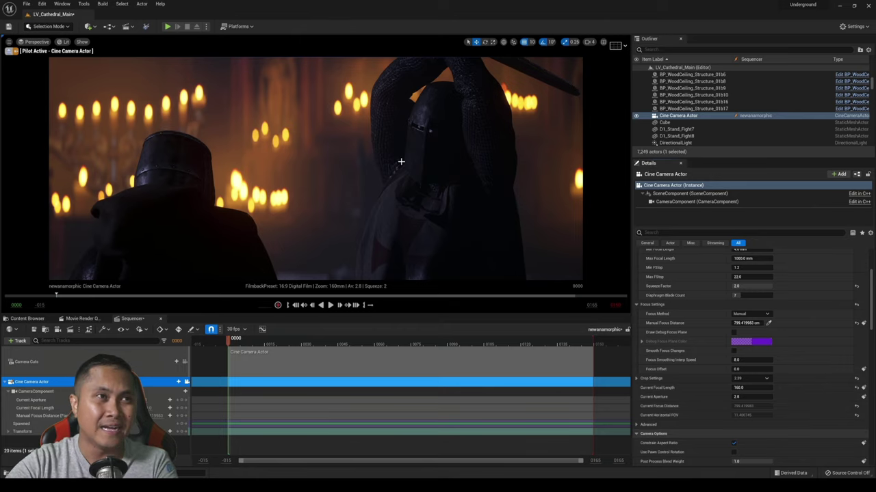
mouse_move(379, 177)
right_mouse_down()
mouse_move(386, 164)
mouse_move(373, 166)
mouse_move(379, 177)
right_mouse_up()
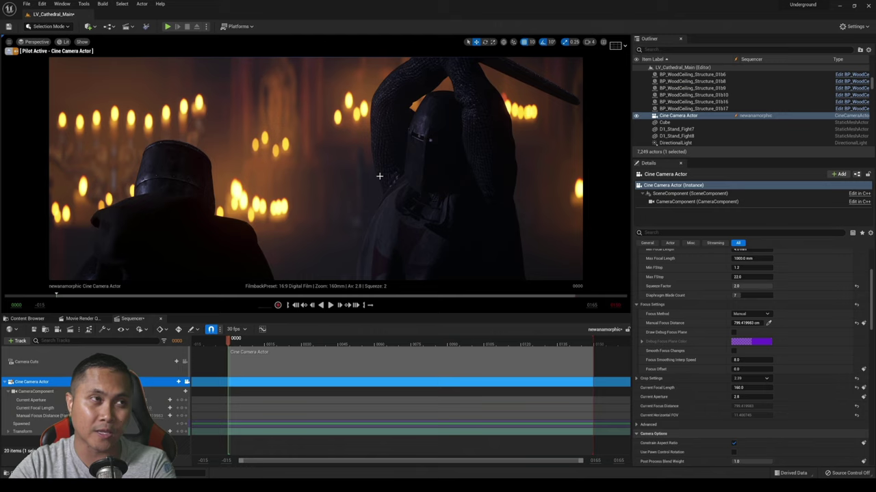